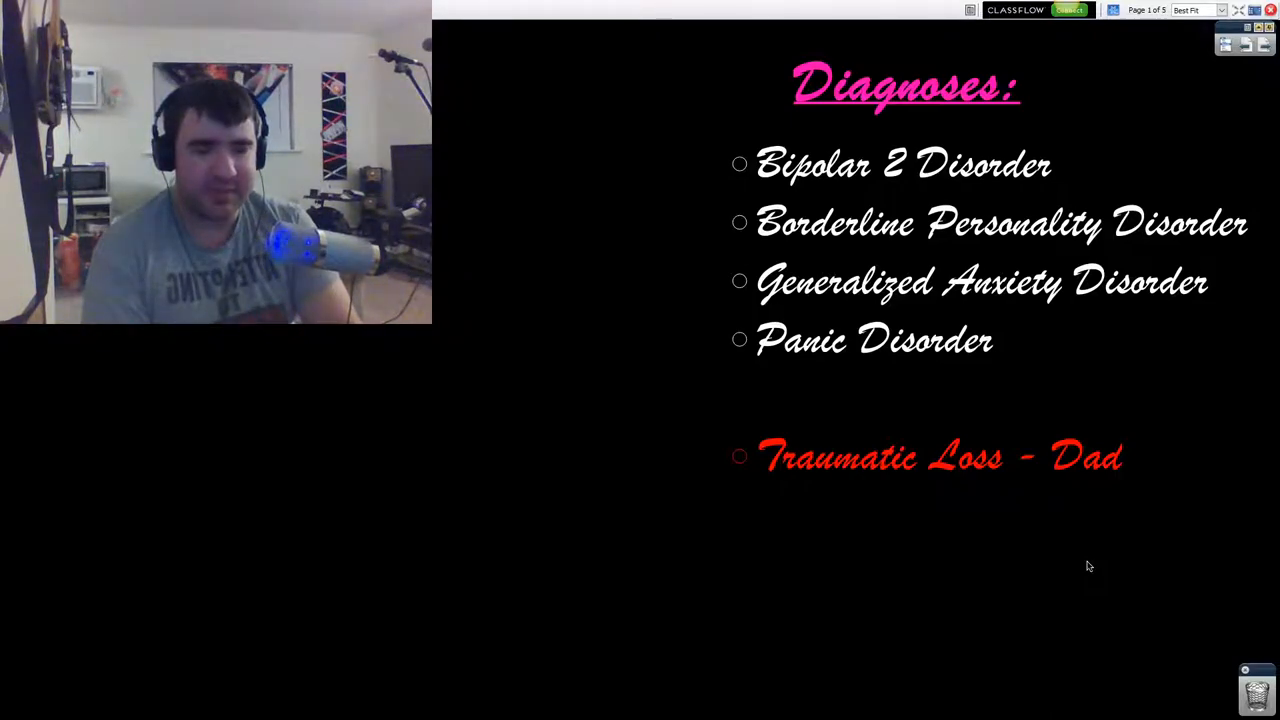
# Advance to page 2, the Medications slide, and expand the toolbar into the full tool palette.
pyautogui.click(1262, 45)
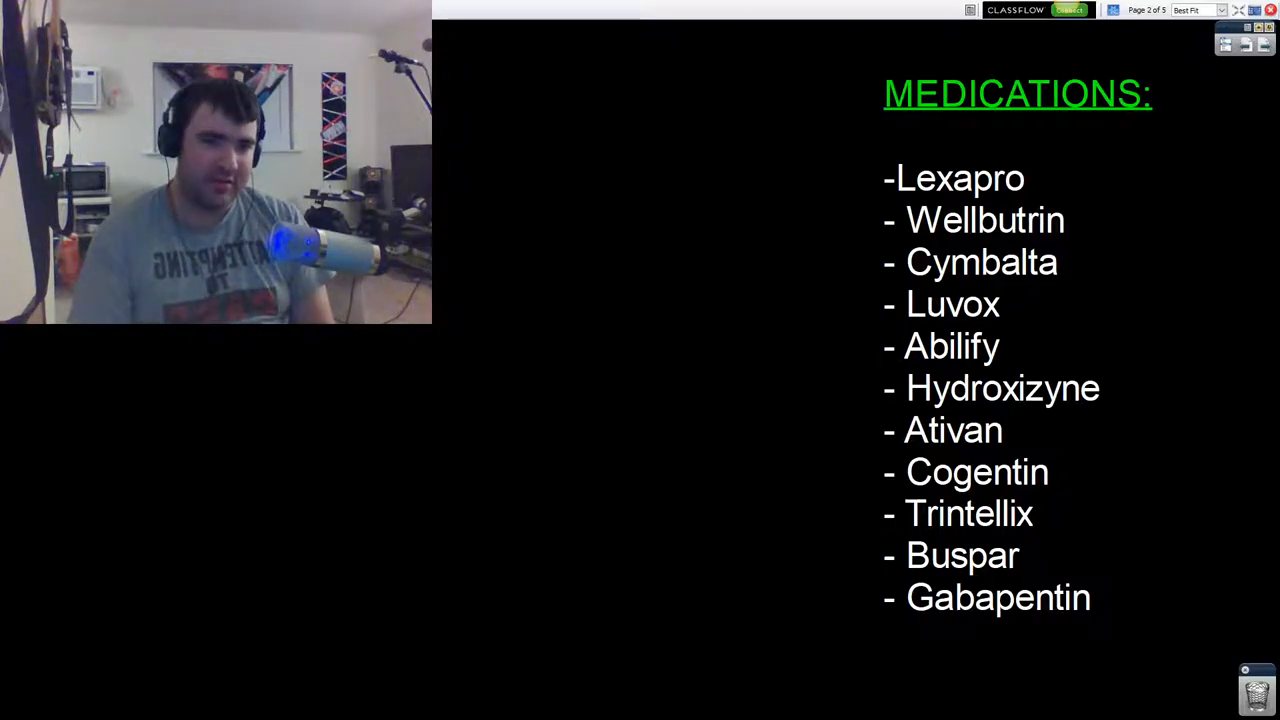
pyautogui.click(1268, 42)
# With the pink pen, underline Cymbalta, draw a star left of Wellbutrin and a dash after it.
pyautogui.click(1250, 140)
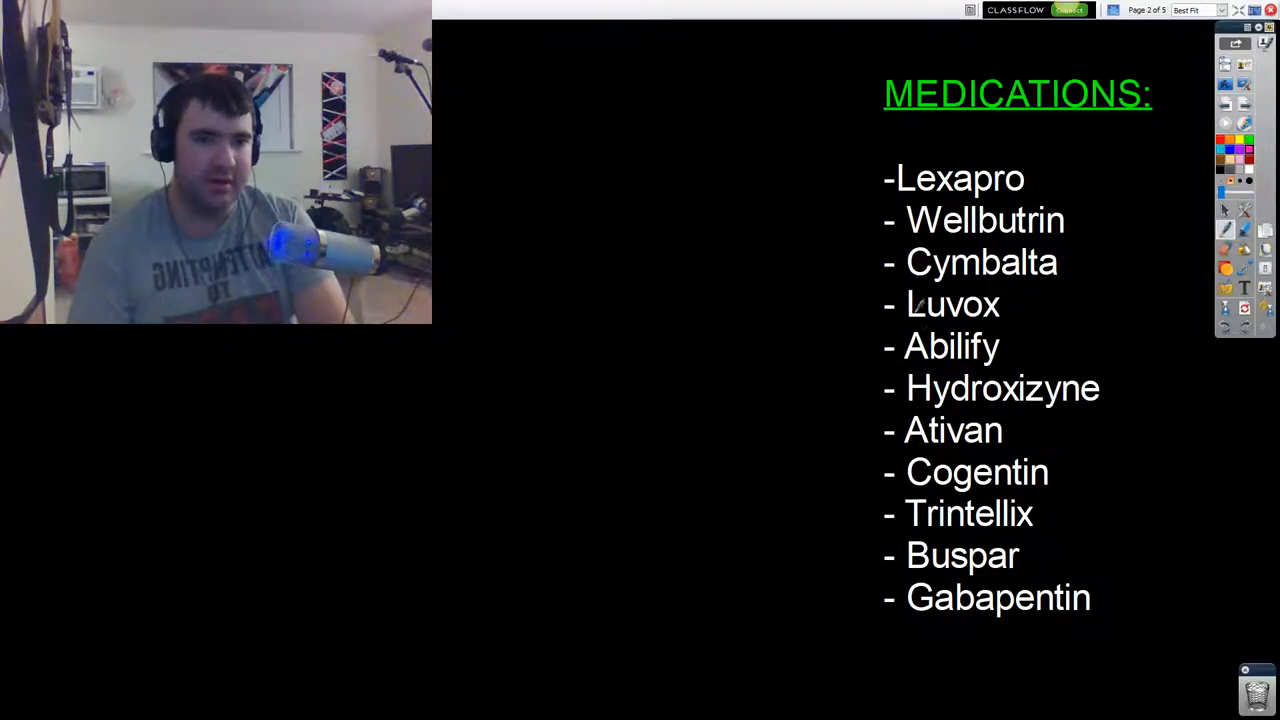
pyautogui.moveTo(843, 276); pyautogui.dragTo(1148, 278)
pyautogui.moveTo(870, 203)
pyautogui.mouseDown()
pyautogui.moveTo(828, 222)
pyautogui.moveTo(894, 232)
pyautogui.moveTo(848, 246)
pyautogui.moveTo(893, 180)
pyautogui.moveTo(862, 232)
pyautogui.mouseUp()
pyautogui.moveTo(1080, 219); pyautogui.dragTo(1088, 219)
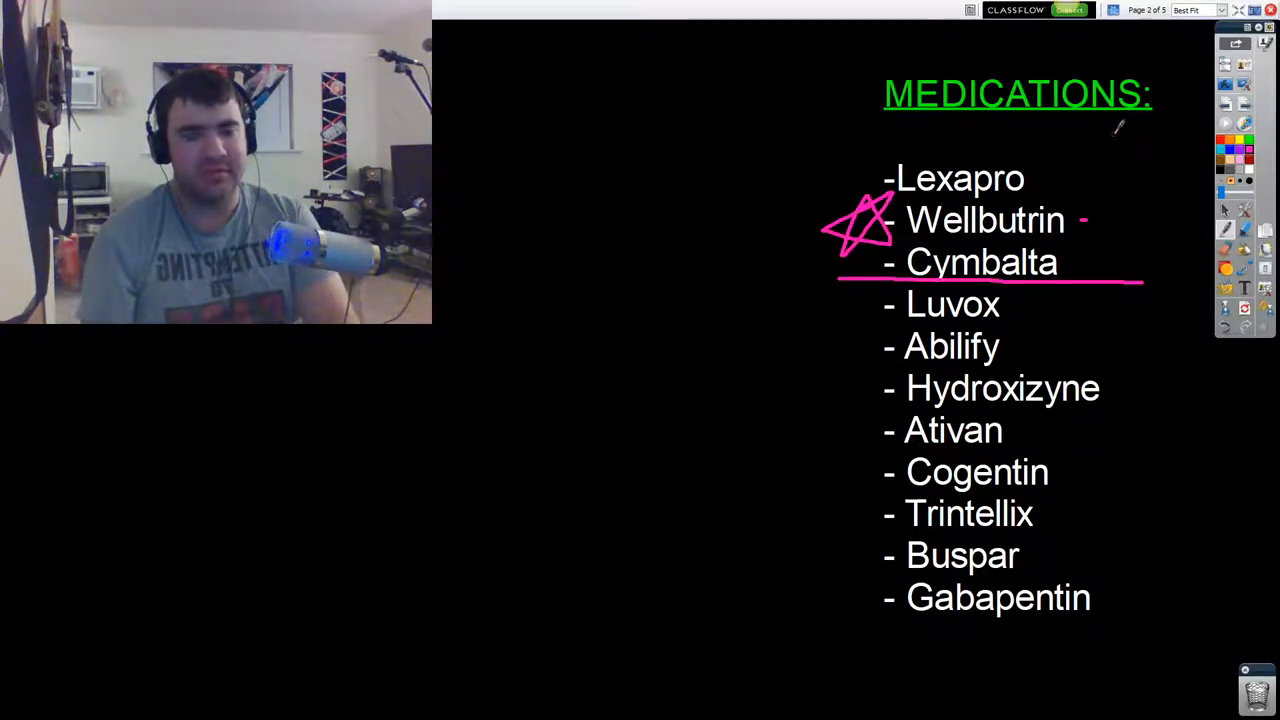
# Draw a blue underline beneath Cogentin and extend it to the right.
pyautogui.moveTo(835, 488); pyautogui.dragTo(1120, 483)
pyautogui.moveTo(1133, 476); pyautogui.dragTo(1155, 486)
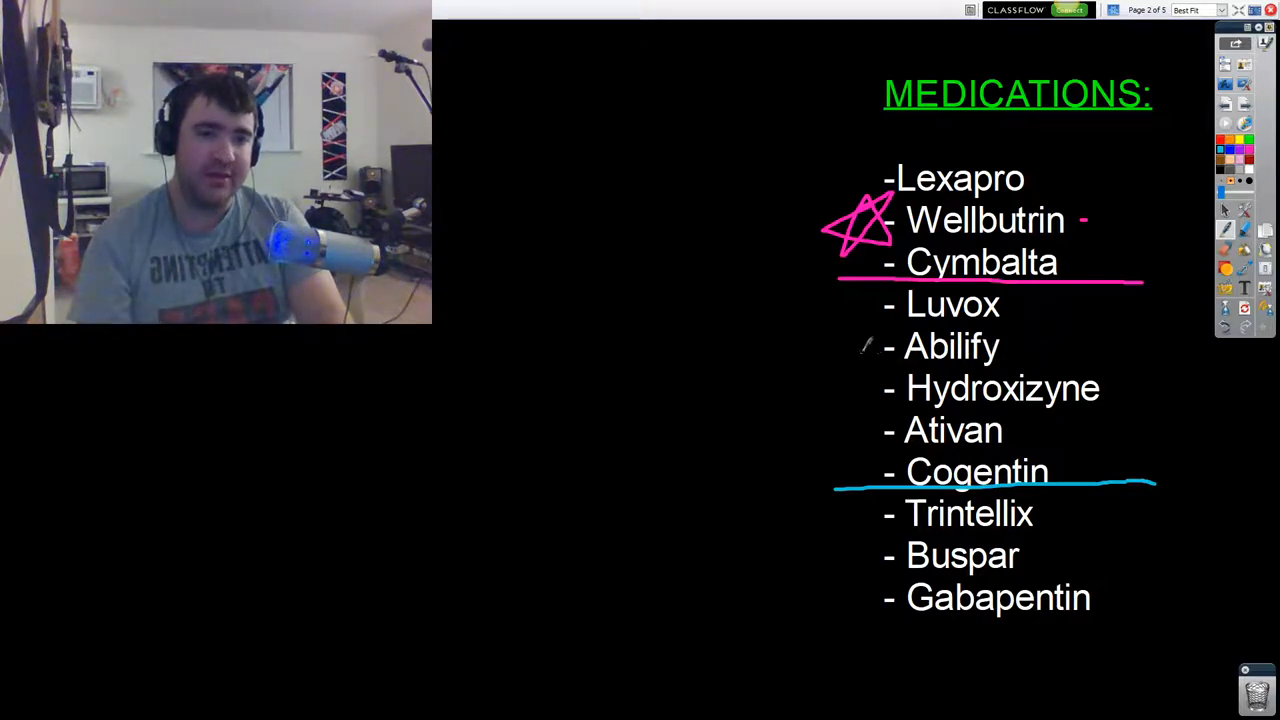
# In cyan, loop and strike through Abilify, X out Hydroxizyne and underline Ativan.
pyautogui.moveTo(890, 332); pyautogui.dragTo(880, 345)
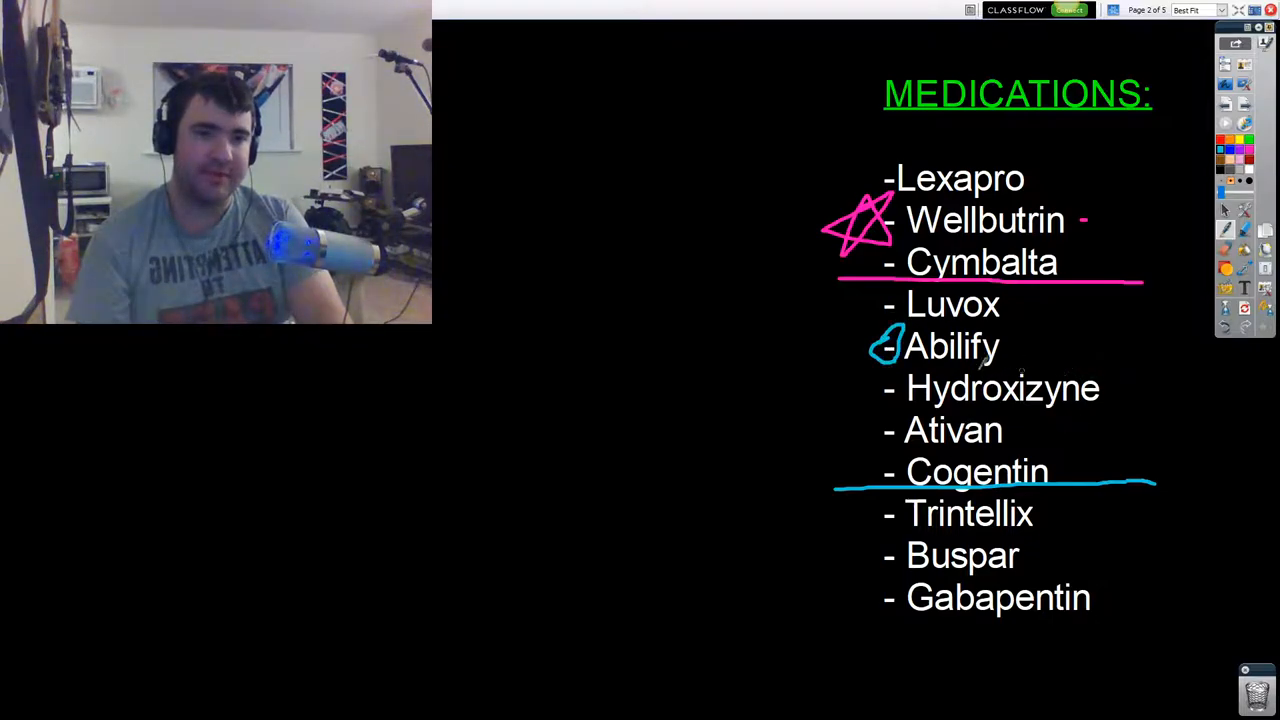
pyautogui.moveTo(866, 345); pyautogui.dragTo(1058, 342)
pyautogui.moveTo(874, 368)
pyautogui.mouseDown()
pyautogui.moveTo(906, 402)
pyautogui.moveTo(868, 414)
pyautogui.mouseUp()
pyautogui.moveTo(910, 452); pyautogui.dragTo(998, 444)
pyautogui.click(1032, 430)
pyautogui.click(1114, 376)
# Box Trintellix, Buspar and Gabapentin in white and tick Gabapentin with a checkmark.
pyautogui.moveTo(1158, 484)
pyautogui.mouseDown()
pyautogui.moveTo(852, 481)
pyautogui.moveTo(1150, 488)
pyautogui.mouseUp()
pyautogui.click(1108, 594)
pyautogui.moveTo(1104, 594); pyautogui.dragTo(1146, 562)
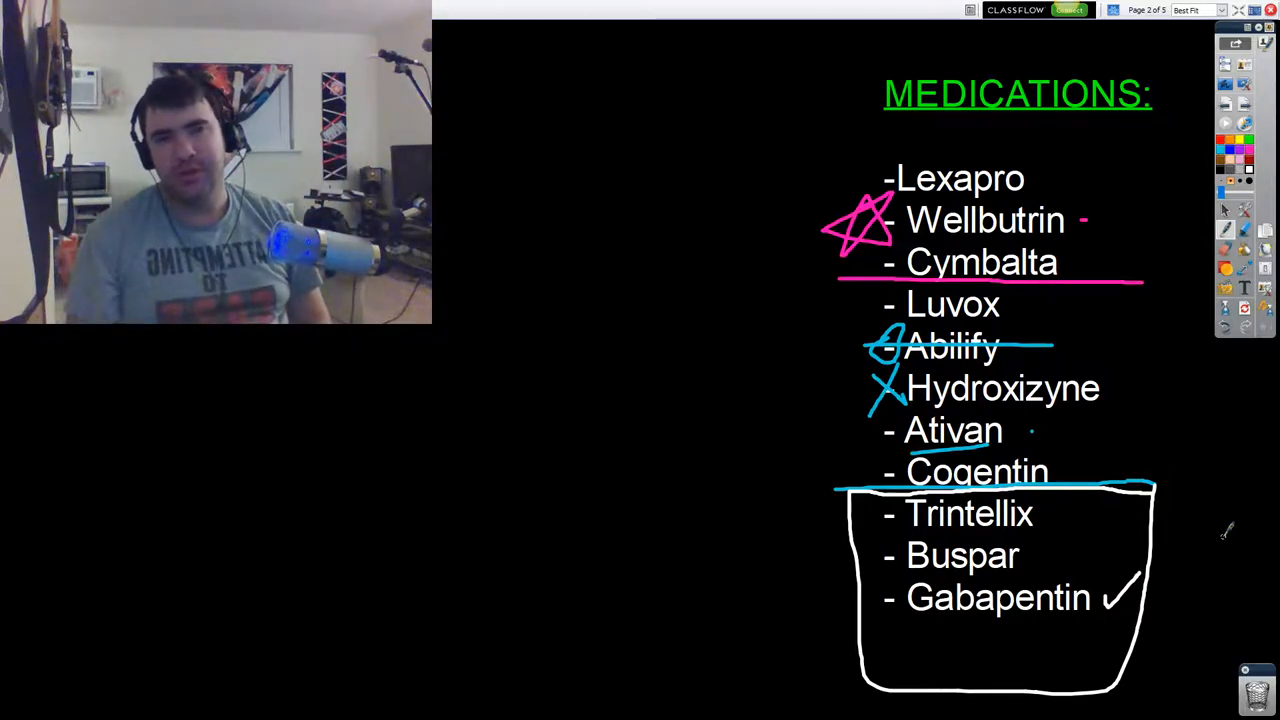
# Switch from the pen to Select and advance to page 3, the Bipolar II Disorder slide.
pyautogui.click(1226, 210)
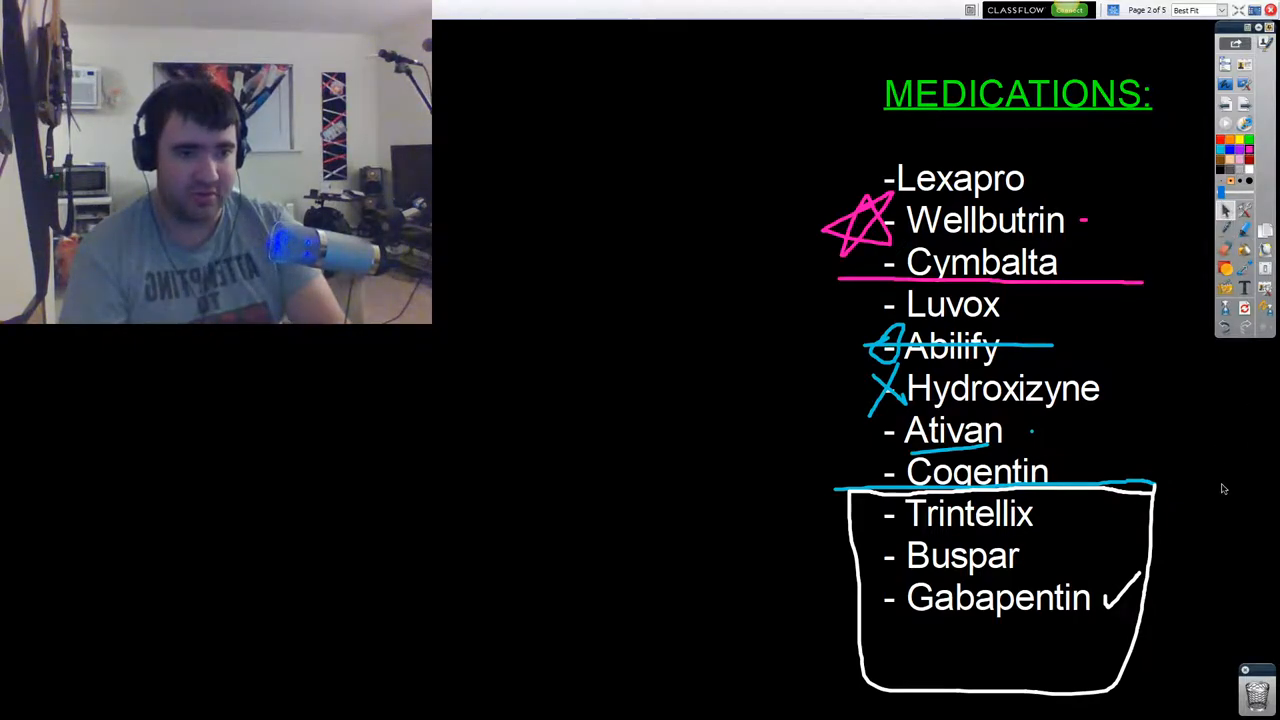
pyautogui.click(1243, 108)
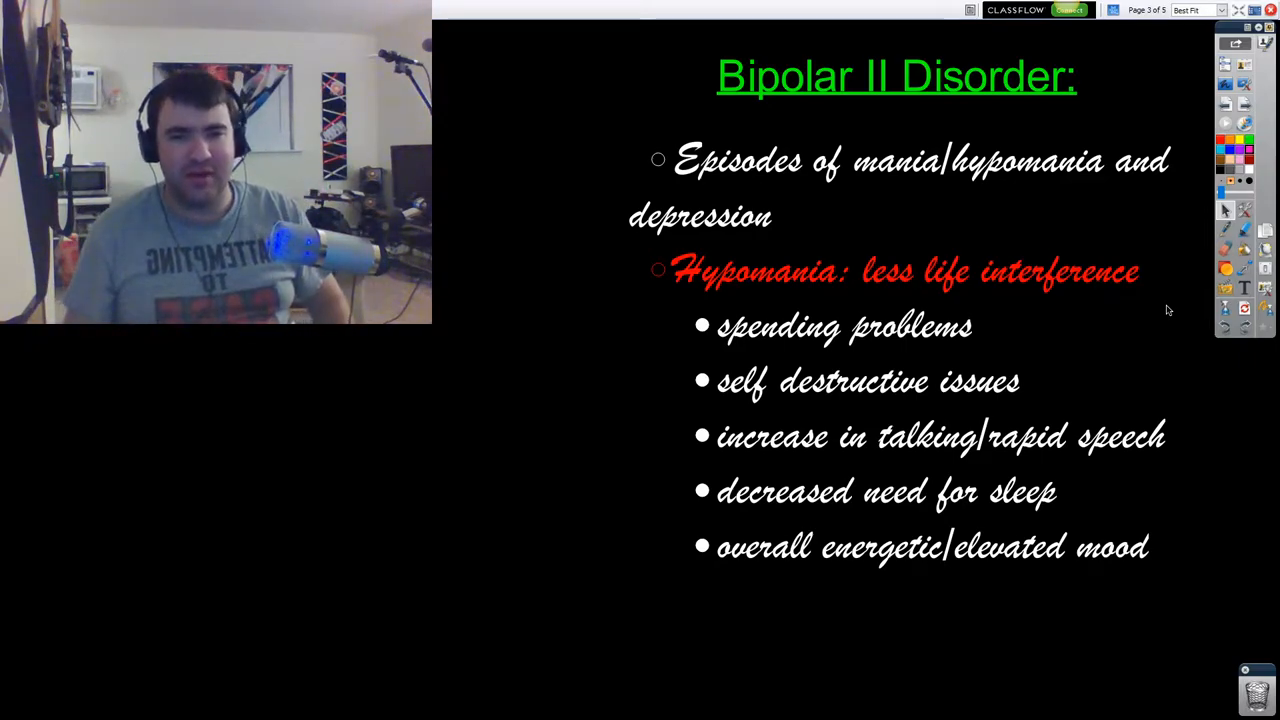
# Page back to page 1, the Diagnoses slide, and minimise the floating toolbox.
pyautogui.click(1226, 110)
pyautogui.click(1225, 103)
pyautogui.press('pagedown')
pyautogui.click(1254, 38)
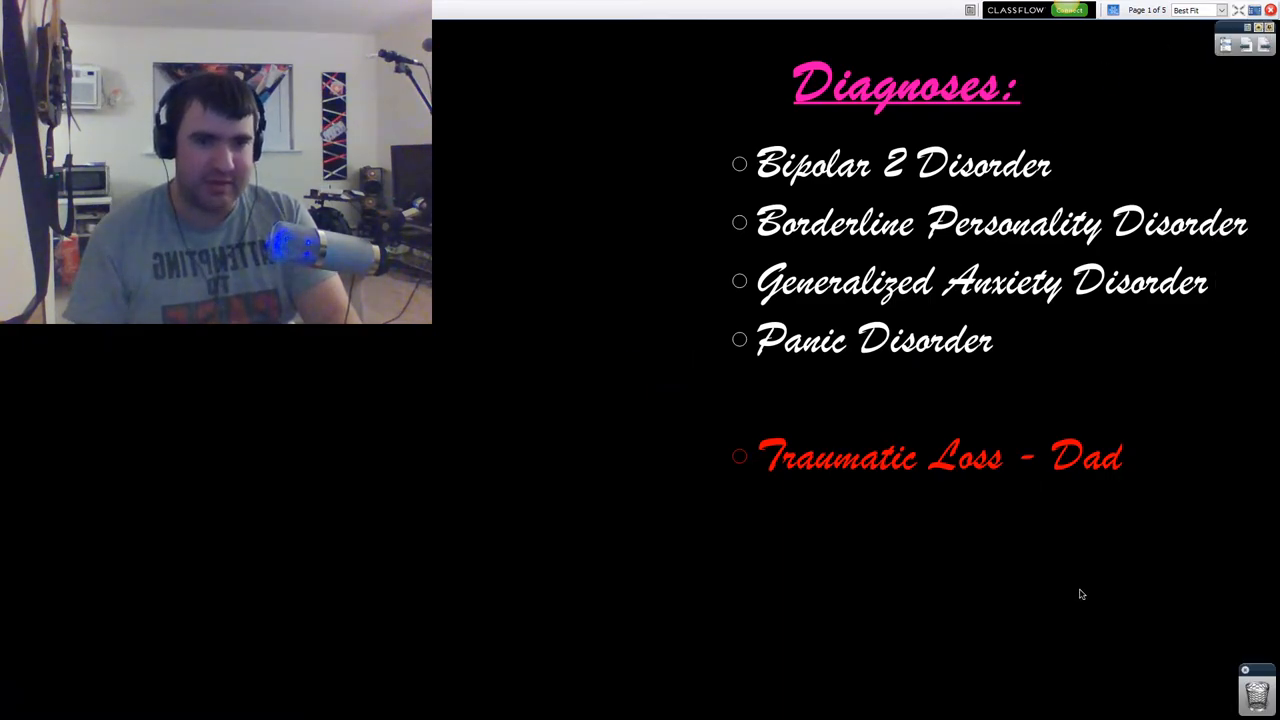
# Return ActivInspire to windowed view so the Windows taskbar shows beneath it.
pyautogui.click(1239, 9)
pyautogui.moveTo(922, 706)
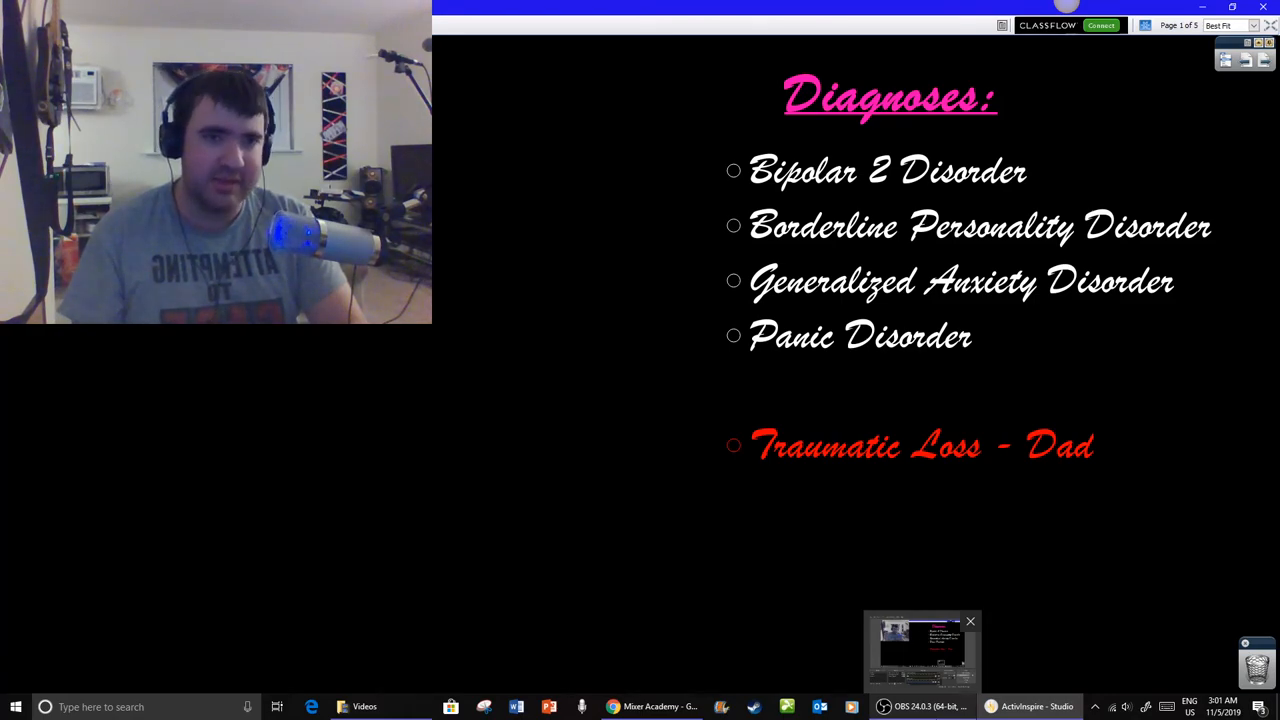